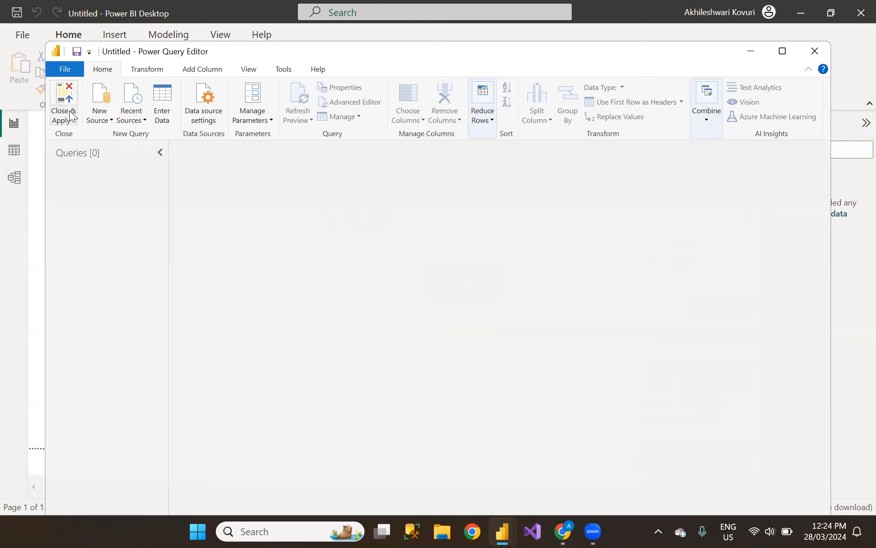
- Create a blank query and rename it Last Refresh Date
click(92, 110)
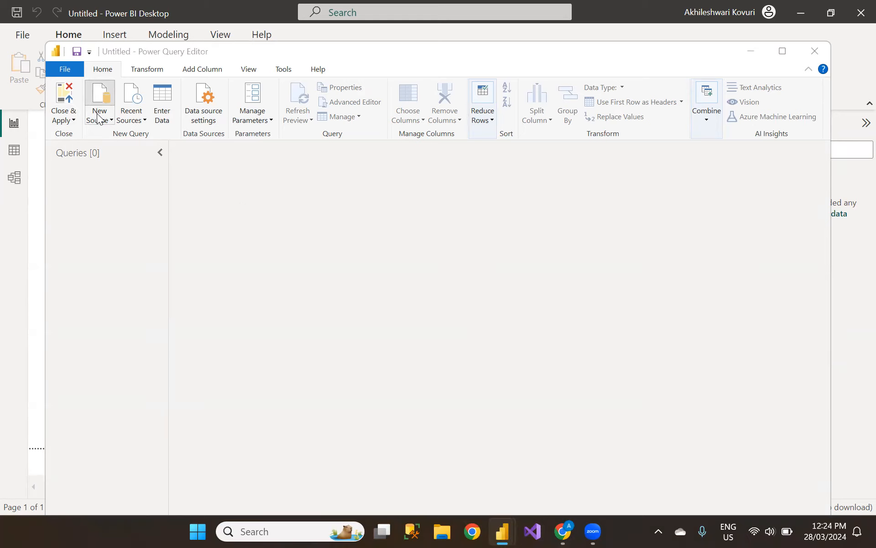
click(98, 117)
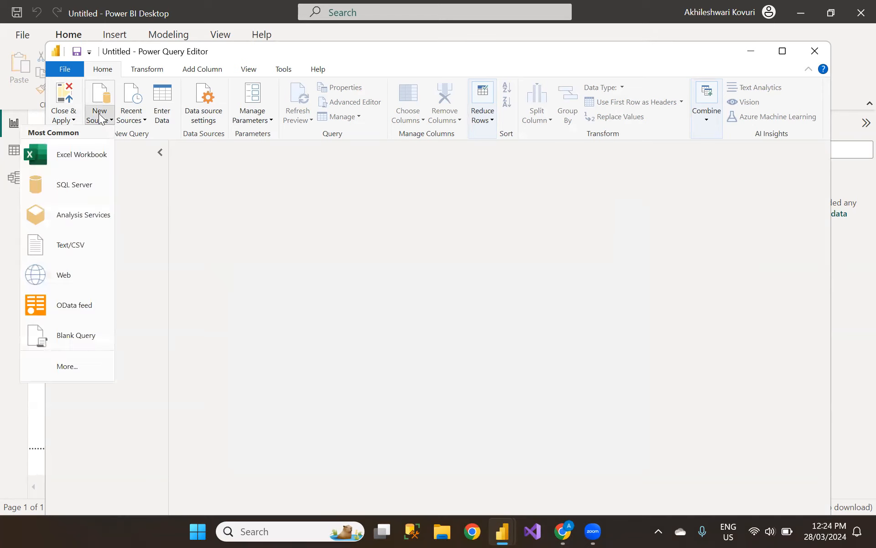
click(60, 340)
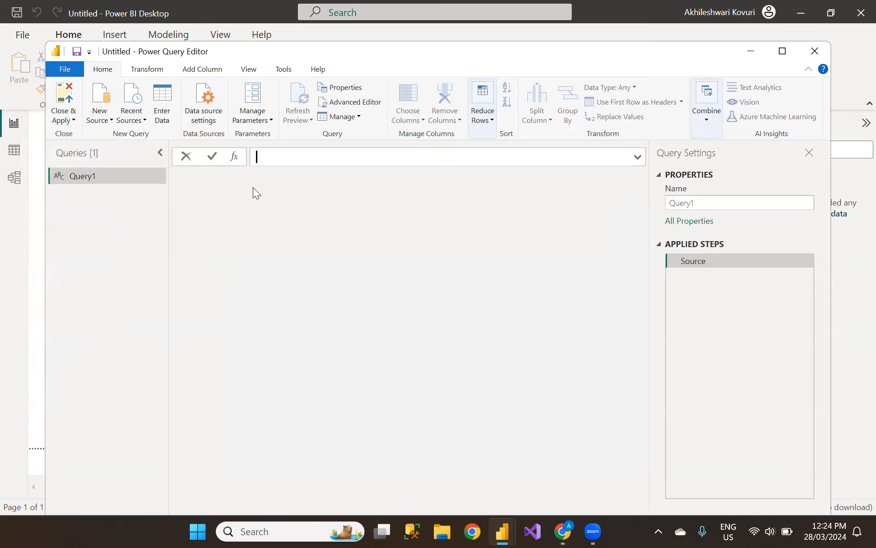
double_click(97, 178)
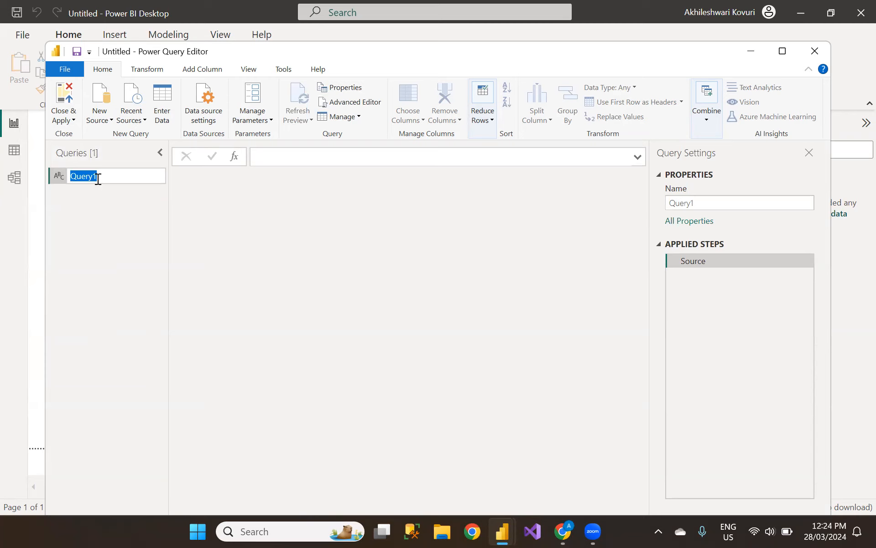
text(LAst)
key(BackSpace)
key(BackSpace)
key(BackSpace)
key(BackSpace)
text(ast Refresh Date)
key(Return)
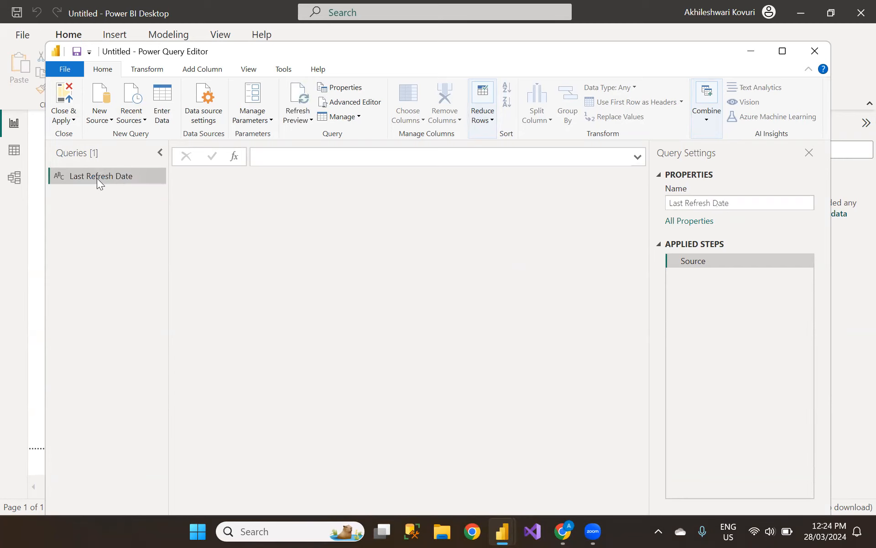
- Define the Last Refresh Date query with the formula =DateTime.LocalNow()
click(287, 158)
text(=Datetime.loca)
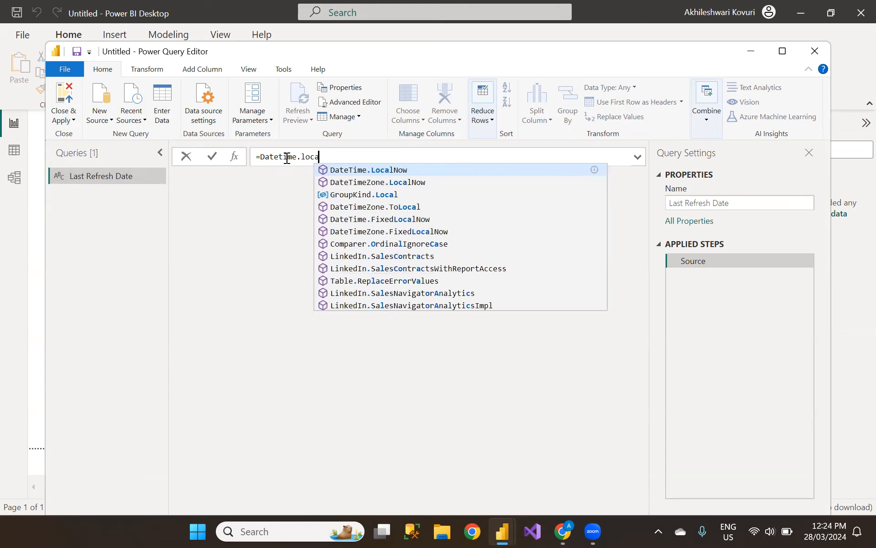
key(Tab)
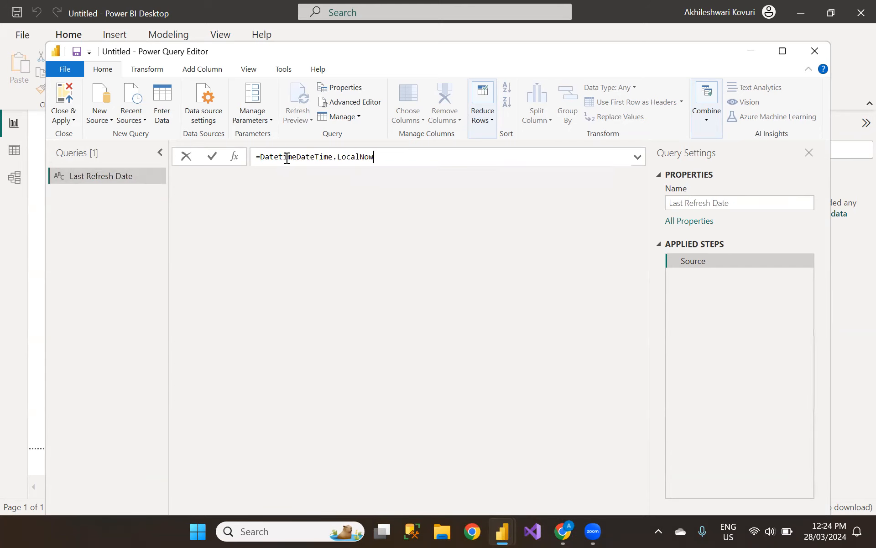
click(296, 158)
key(BackSpace)
key(BackSpace)
key(BackSpace)
key(BackSpace)
key(BackSpace)
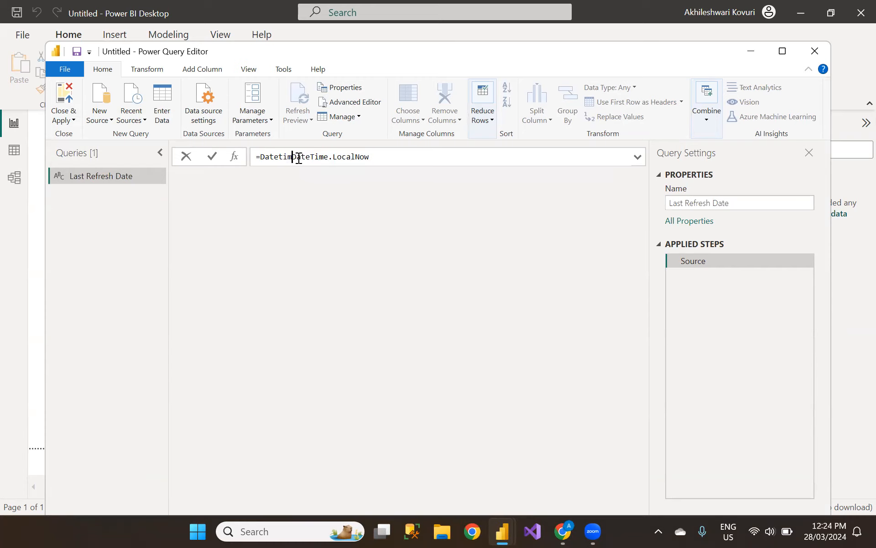
key(BackSpace)
key(BackSpace)
key(BackSpace)
click(352, 154)
text(())
key(Return)
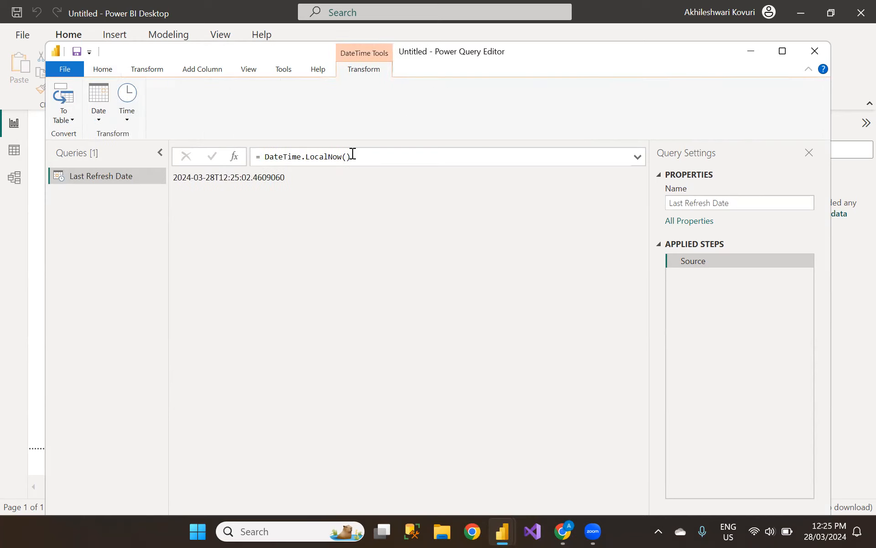
- Convert the query result to a table and rename its column Last Refresh Datetime
click(69, 110)
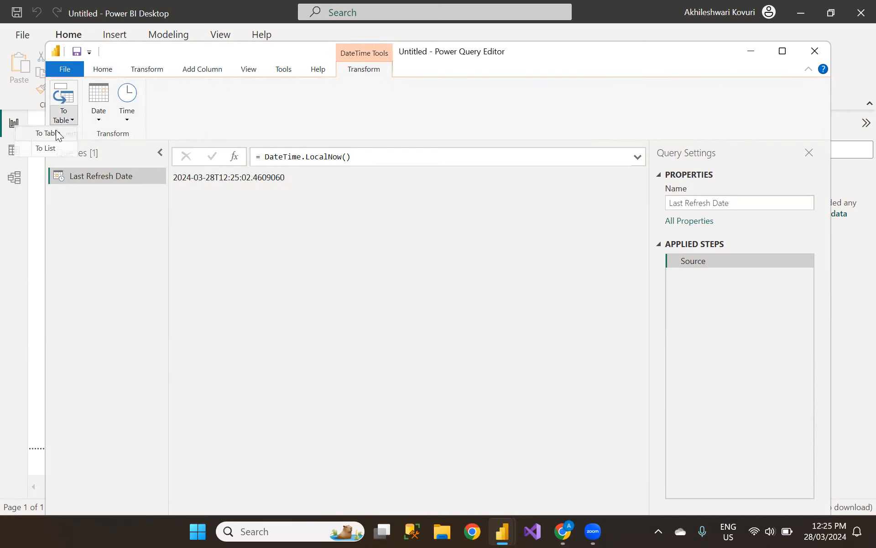
click(57, 134)
double_click(244, 178)
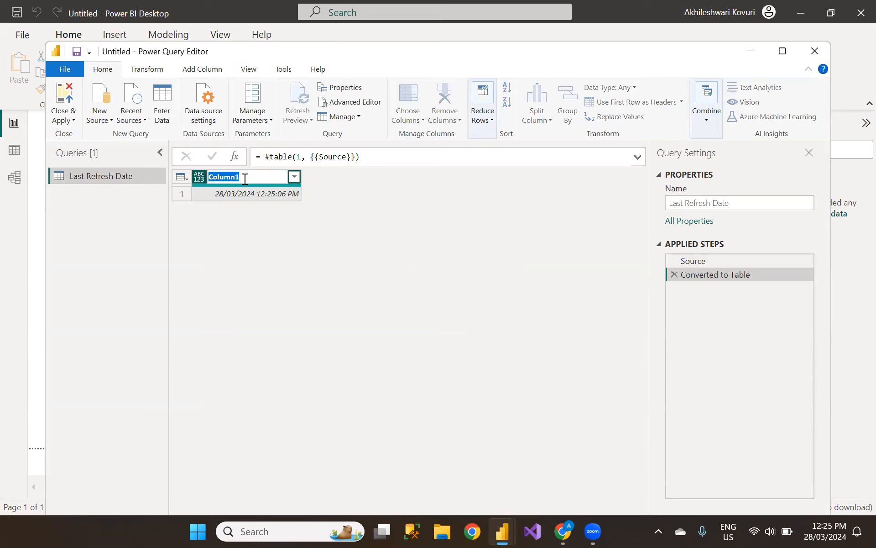
key(BackSpace)
text(Last Refresh Datetime)
key(Return)
- Change the Last Refresh Datetime column's type to Date/Time, and close the query editor applying the changes
right_click(253, 179)
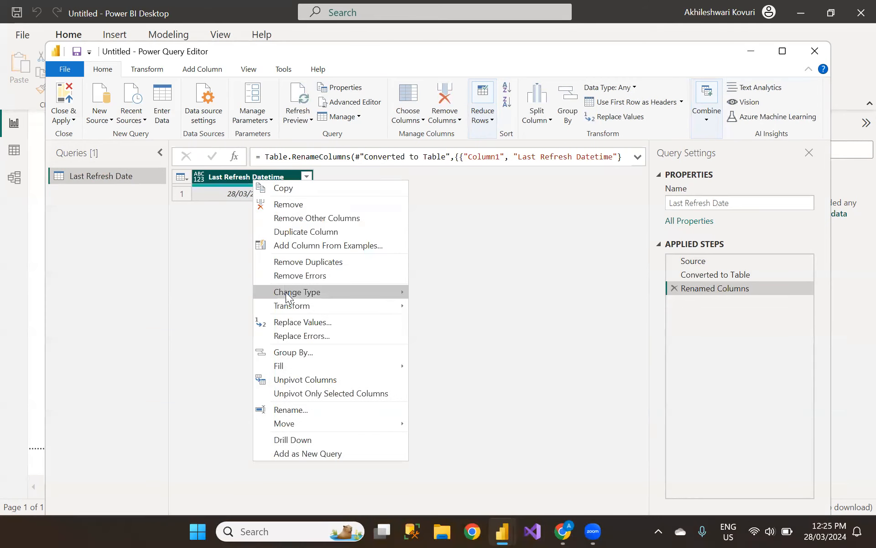
mouse_move(286, 295)
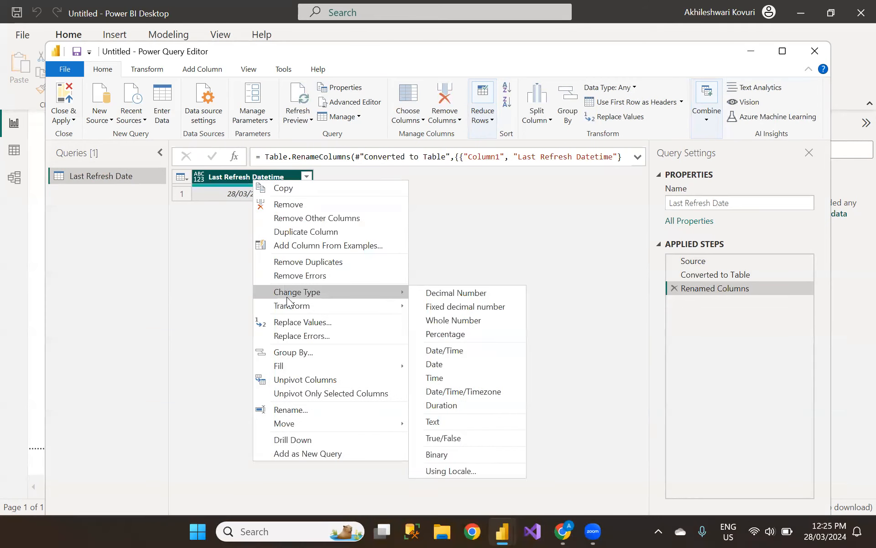
click(464, 350)
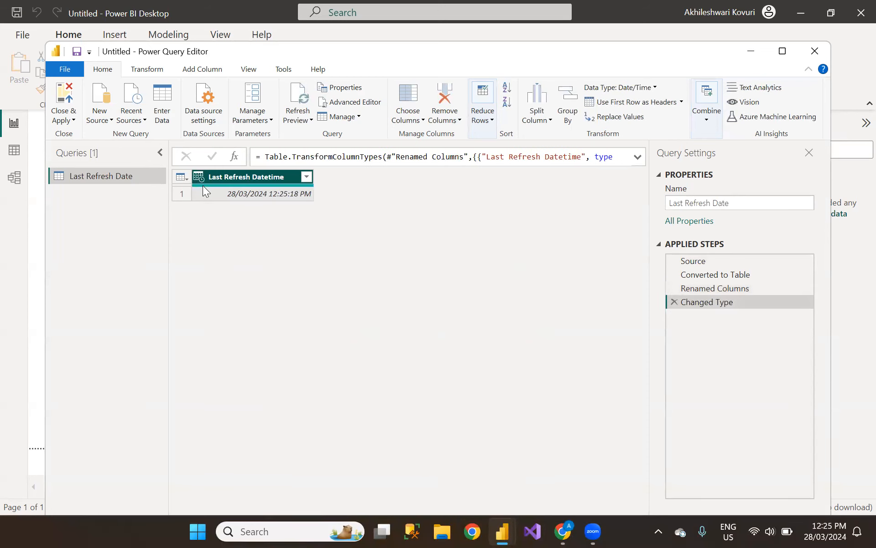
click(58, 115)
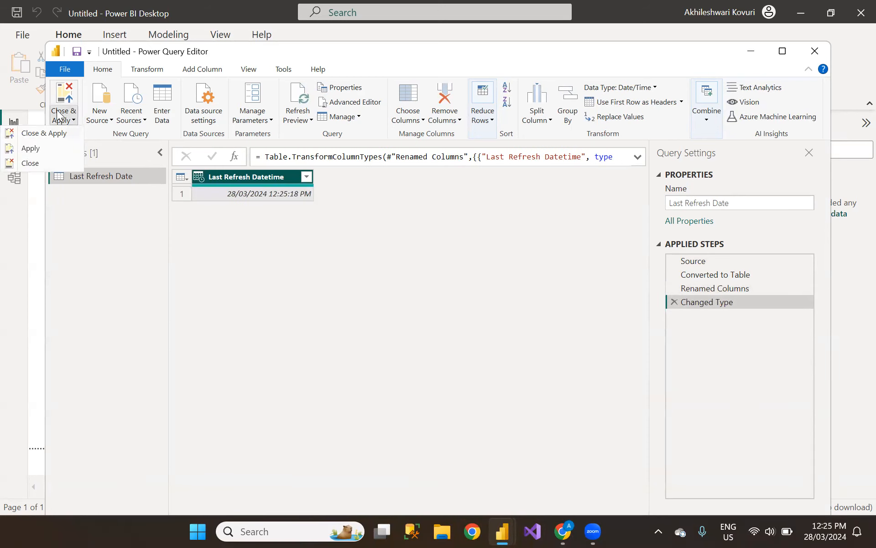
click(57, 132)
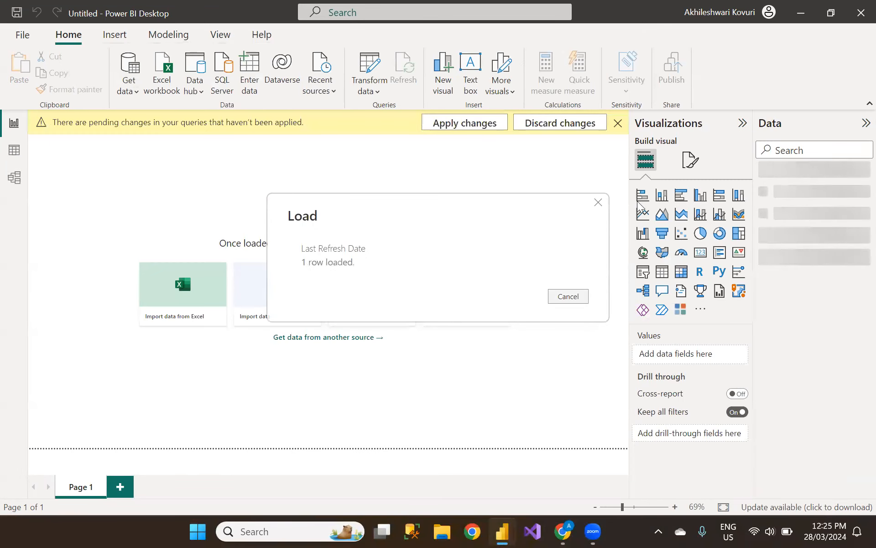
- Add a card visual to the report page showing the Last Refresh Datetime field
click(701, 254)
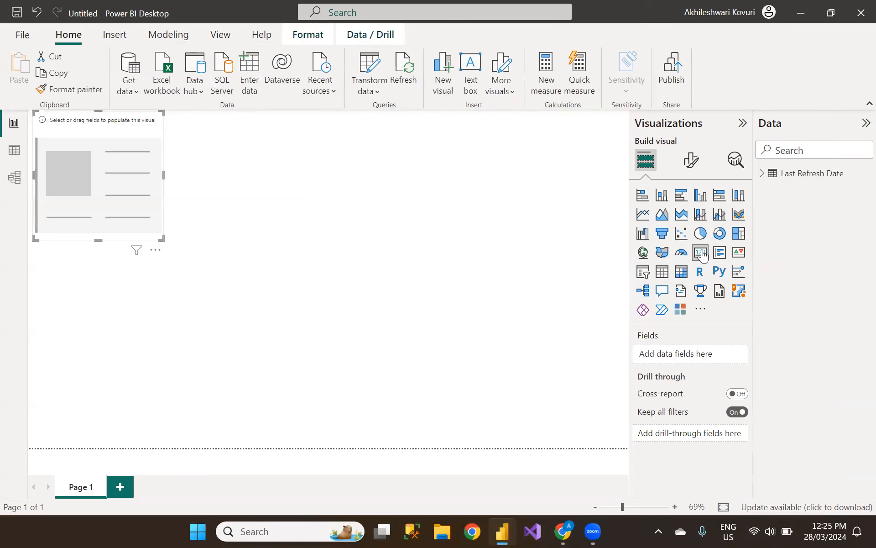
click(761, 176)
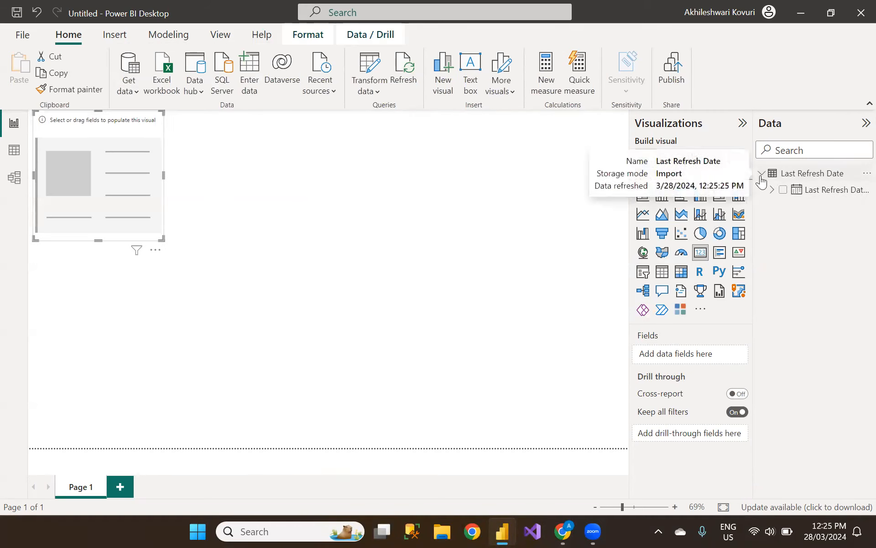
click(784, 192)
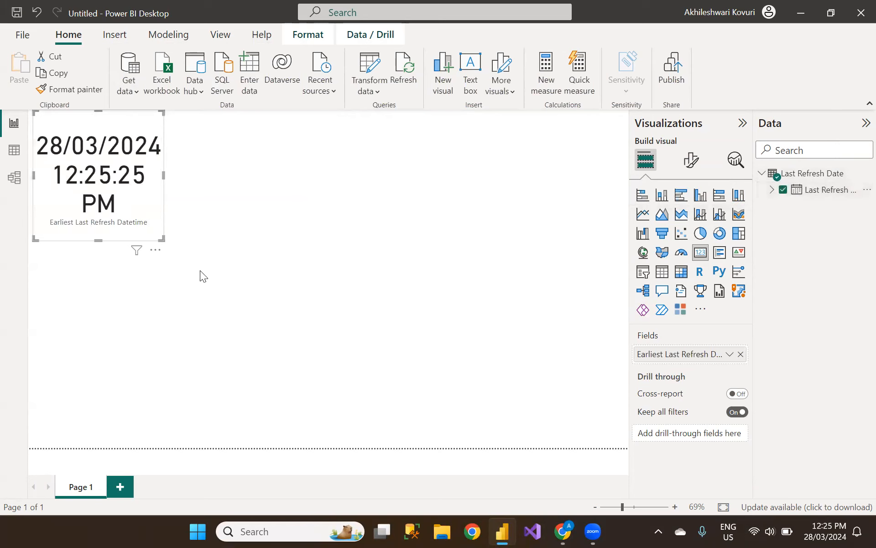
- Enlarge the card so the date and time fit on one line, and move it to the middle of the page
drag(160, 238, 492, 303)
drag(309, 159, 408, 264)
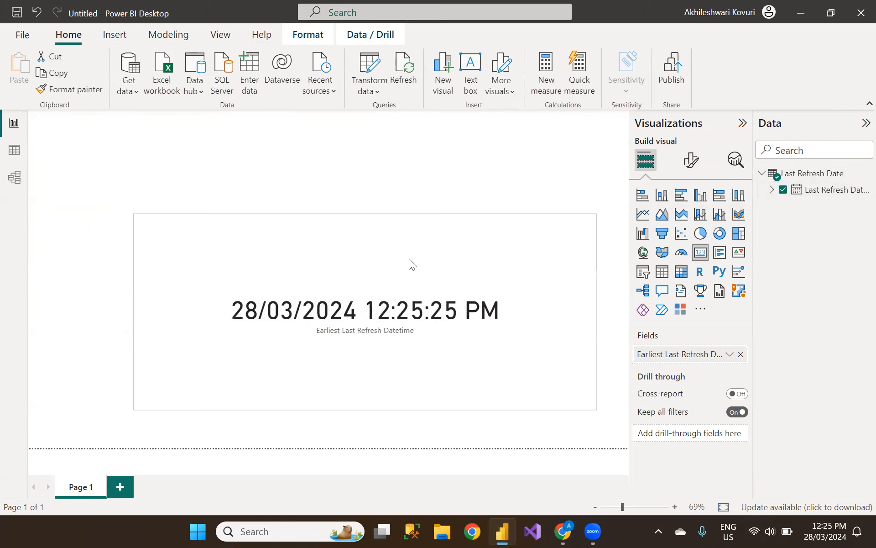
click(444, 165)
- Save the report as DEmoreport
key(ctrl+s)
text(DEmoreport)
key(Return)
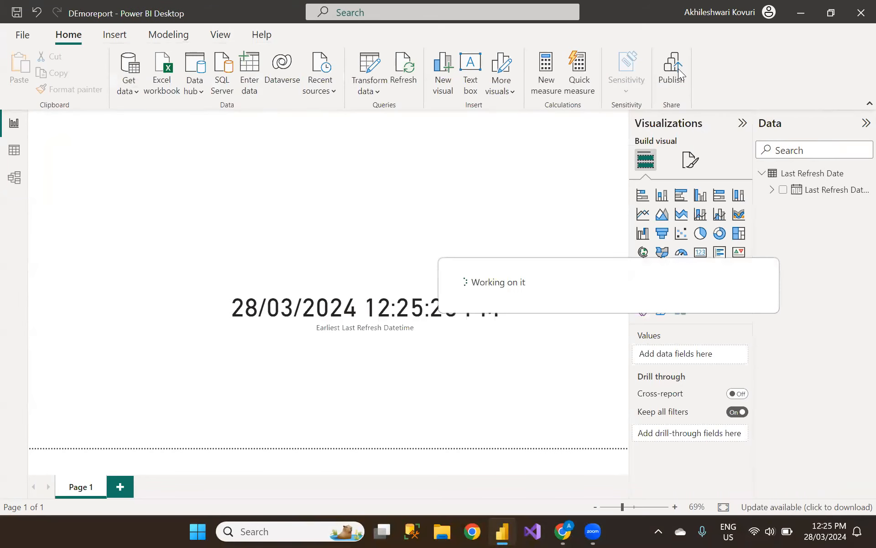
- Publish the report to the DA Demo Reports workspace and dismiss the publishing dialog
click(680, 73)
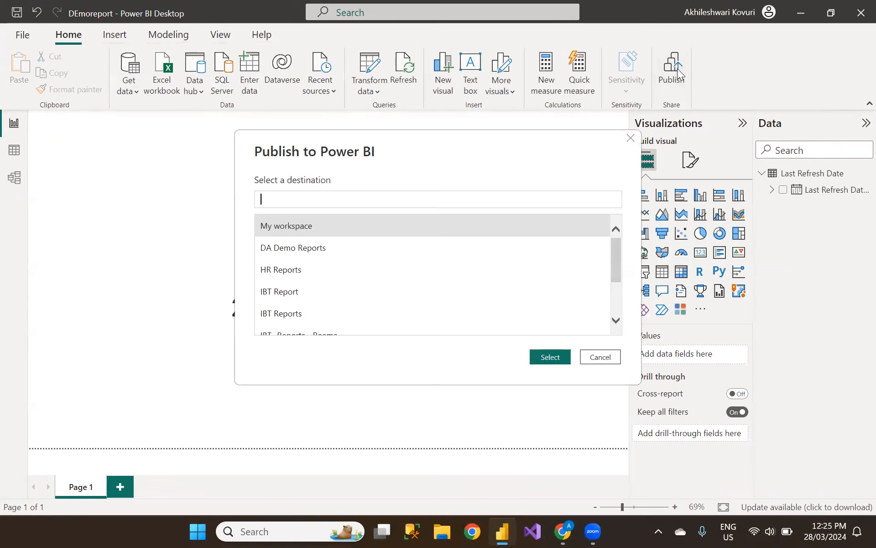
click(318, 248)
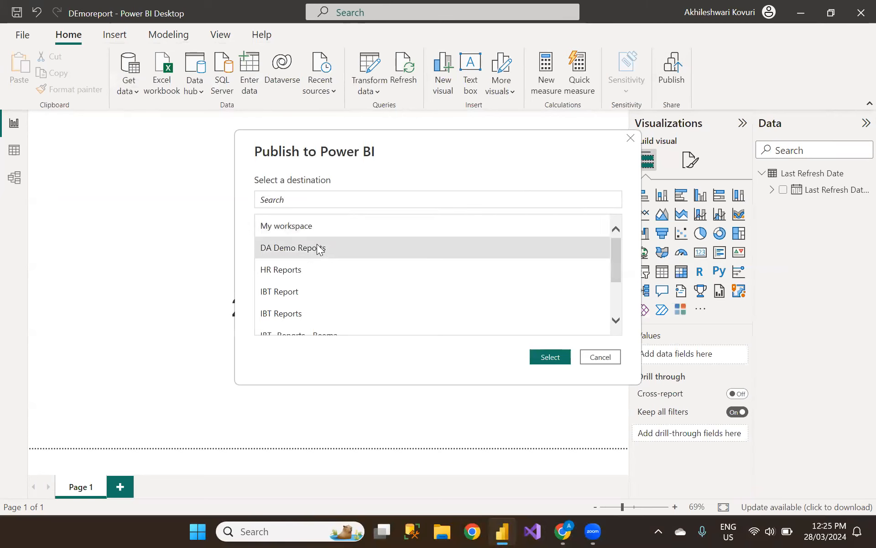
double_click(317, 246)
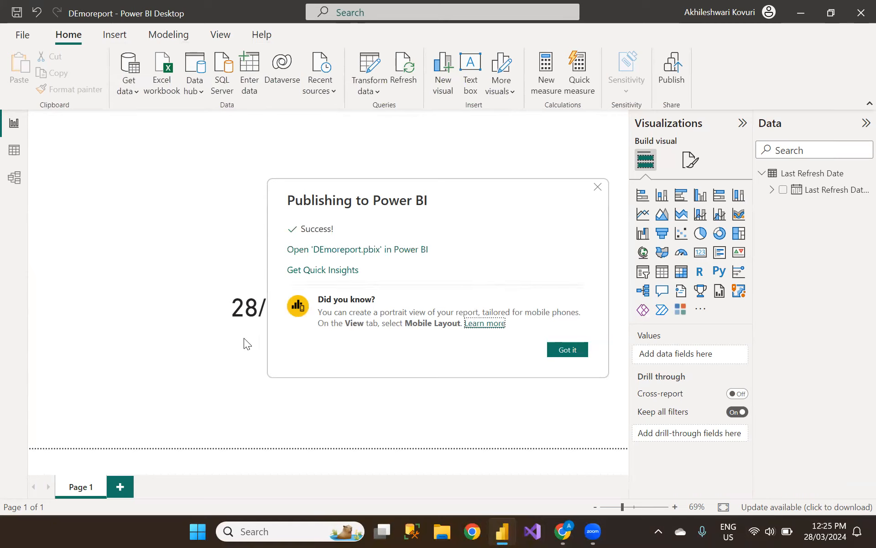
click(567, 350)
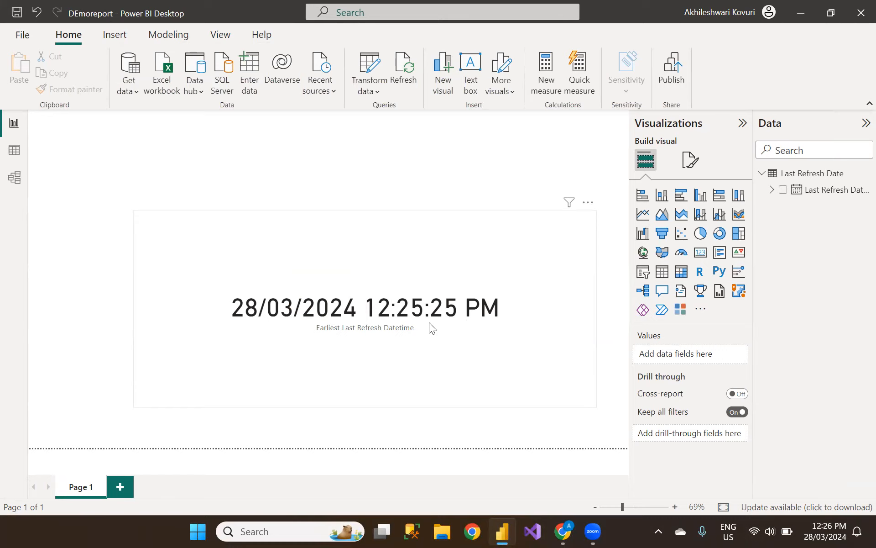
- Switch to the Power BI service in Chrome, open DEmoreport from the DA Demo Reports workspace and refresh its visuals
click(564, 530)
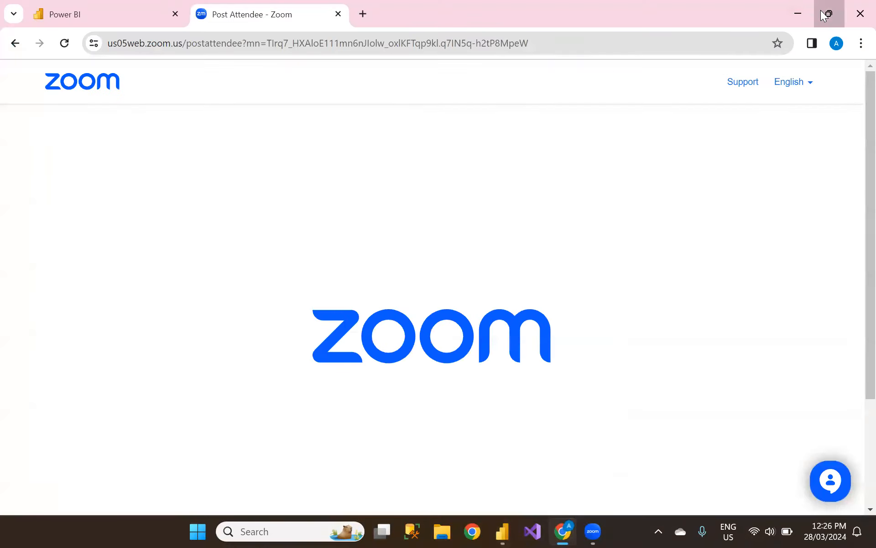
click(821, 11)
click(314, 149)
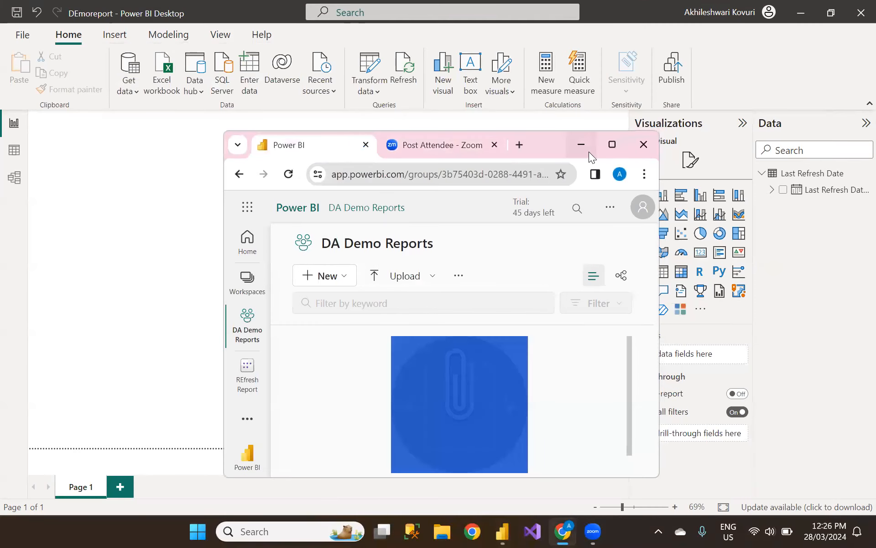
click(616, 141)
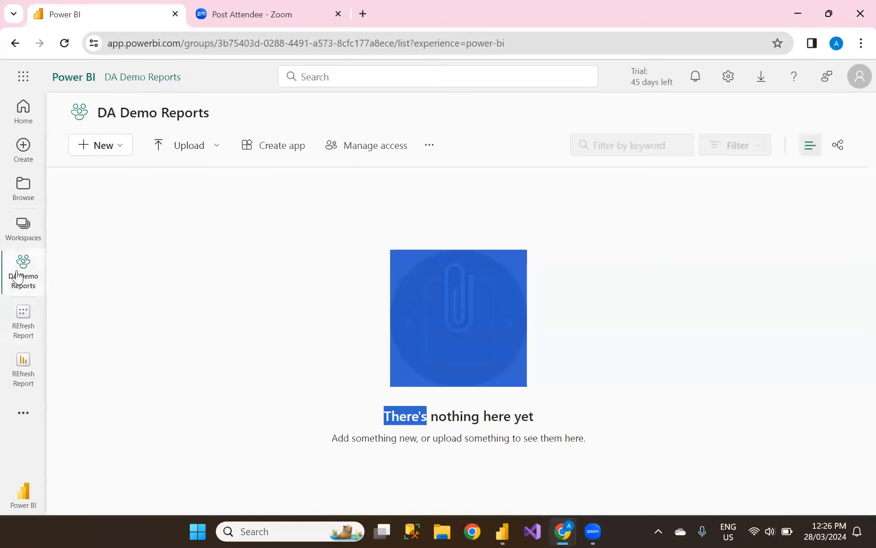
click(18, 276)
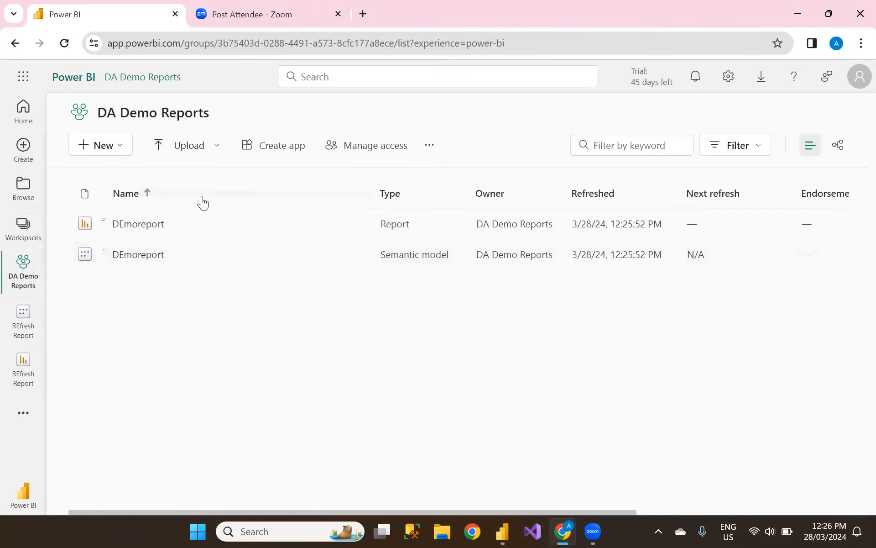
click(139, 223)
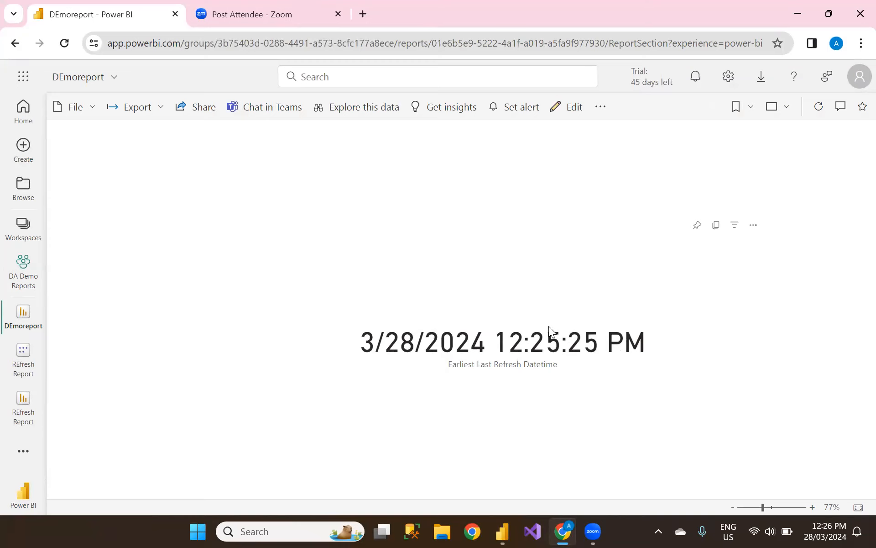
click(817, 109)
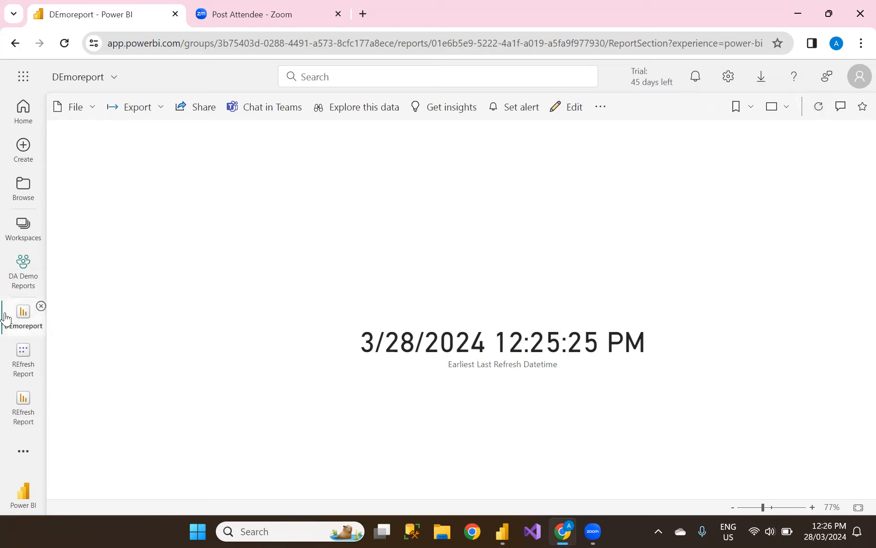
- Refresh the DEmoreport semantic model in the DA Demo Reports workspace, and reopen the report with its visuals refreshed
click(17, 281)
click(308, 255)
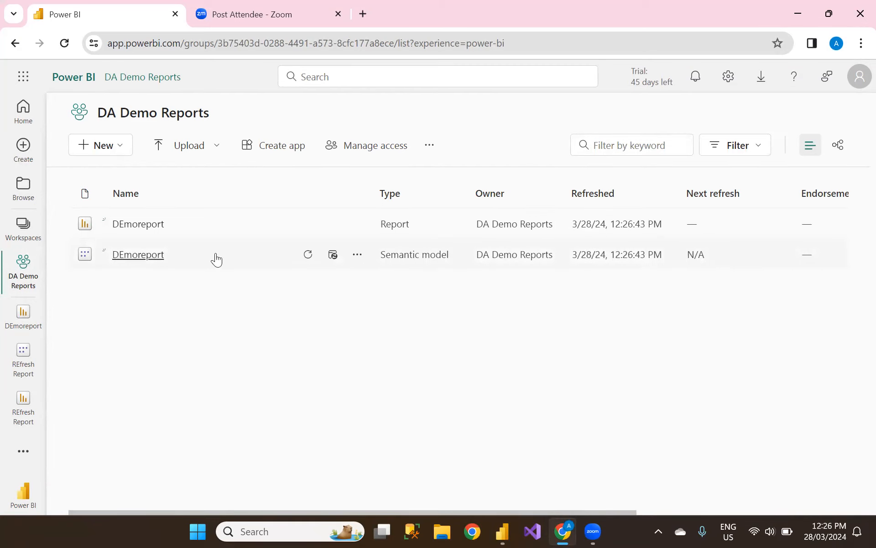
click(152, 225)
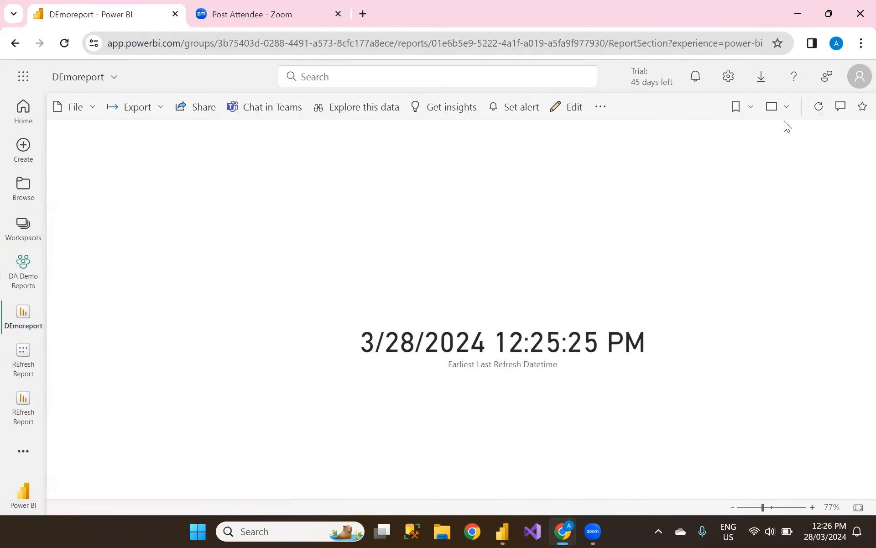
click(819, 107)
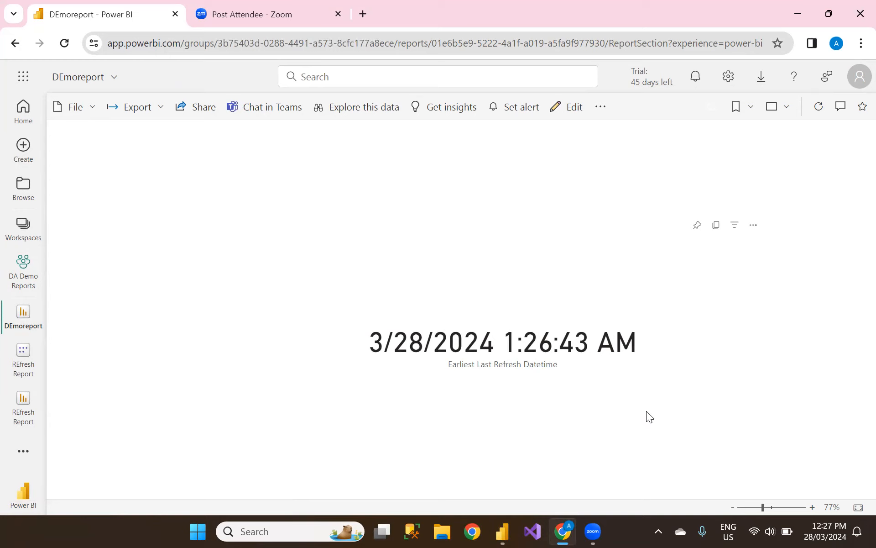
- Switch to Power BI Desktop and open the Source step of the Last Refresh Date query in Power Query Editor
mouse_move(508, 528)
click(501, 531)
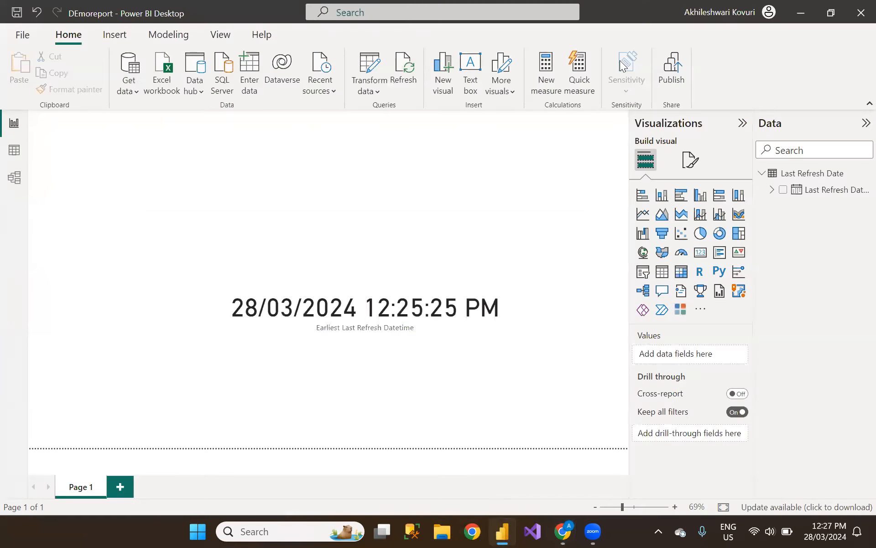
click(363, 91)
click(371, 117)
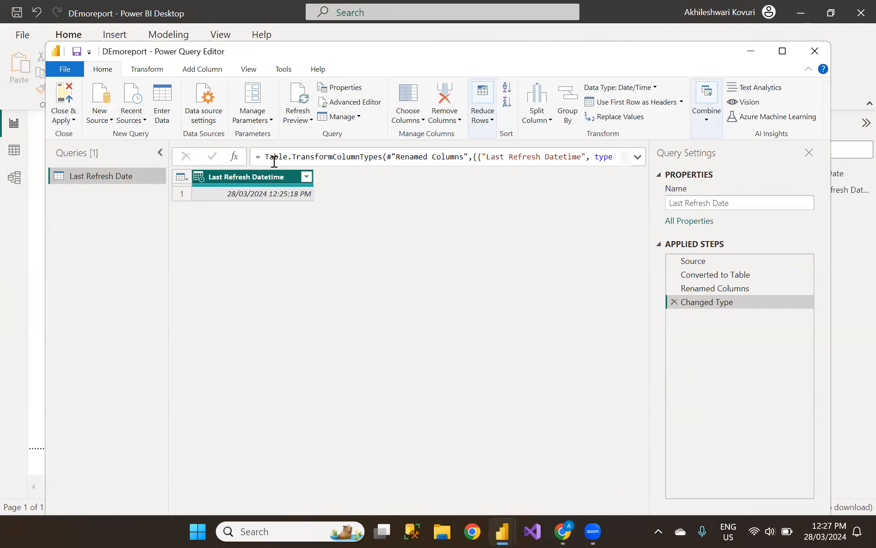
click(689, 260)
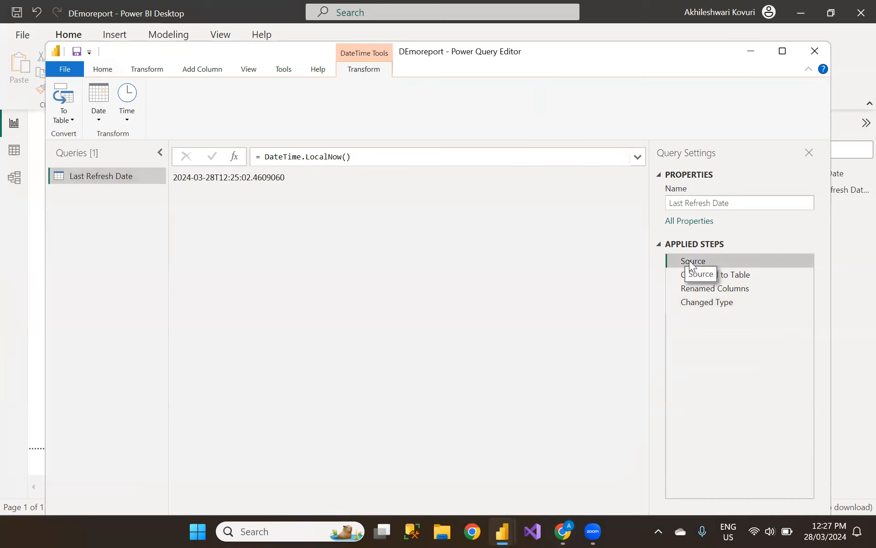
- Add an 11-hour offset to the Source step so its formula reads = DateTime.LocalNow()+#duration(0,11,0,0)
click(374, 165)
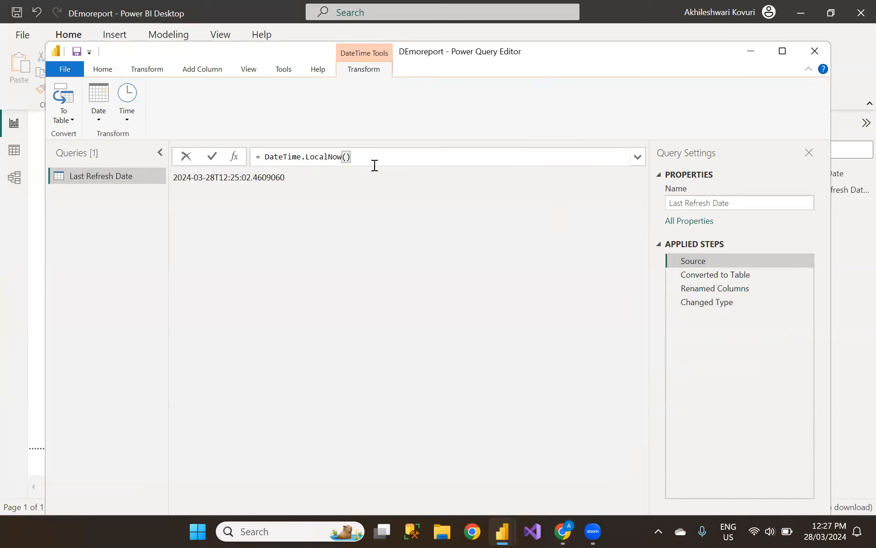
text(+#duration(0,,,)
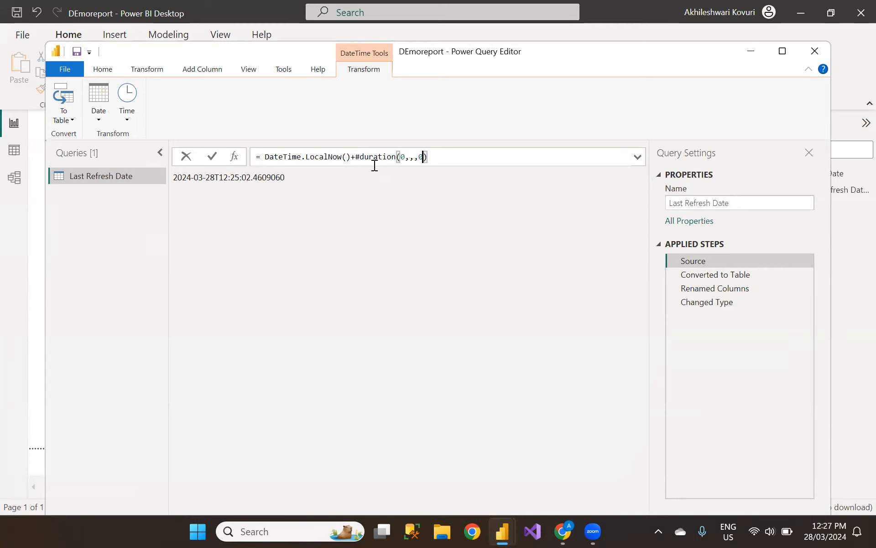
text(0)
key(Left)
key(Left)
text(0)
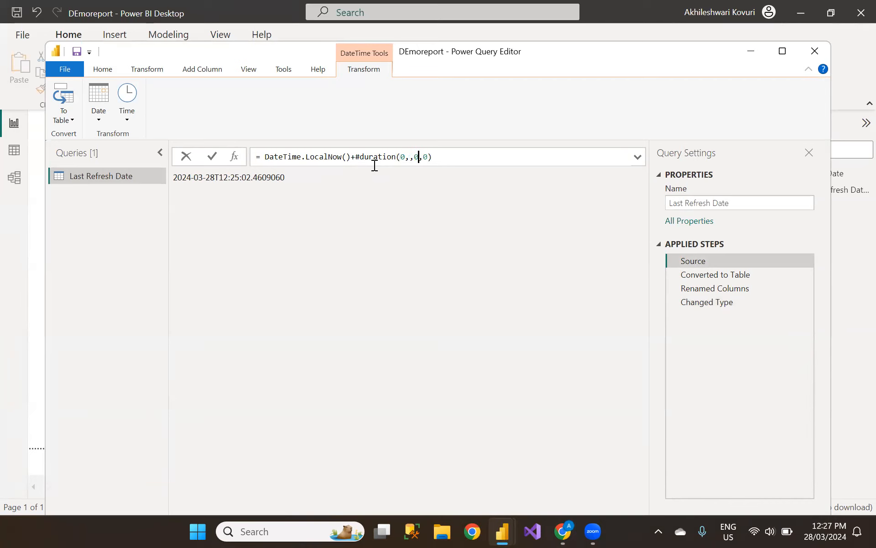
key(Left)
text(11)
key(Return)
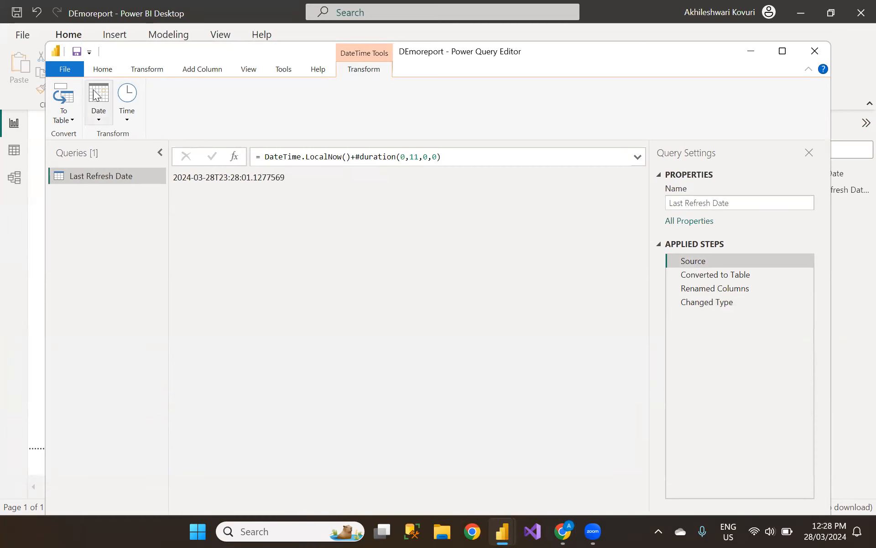
- Apply the query changes to the report and close Power Query Editor
click(102, 70)
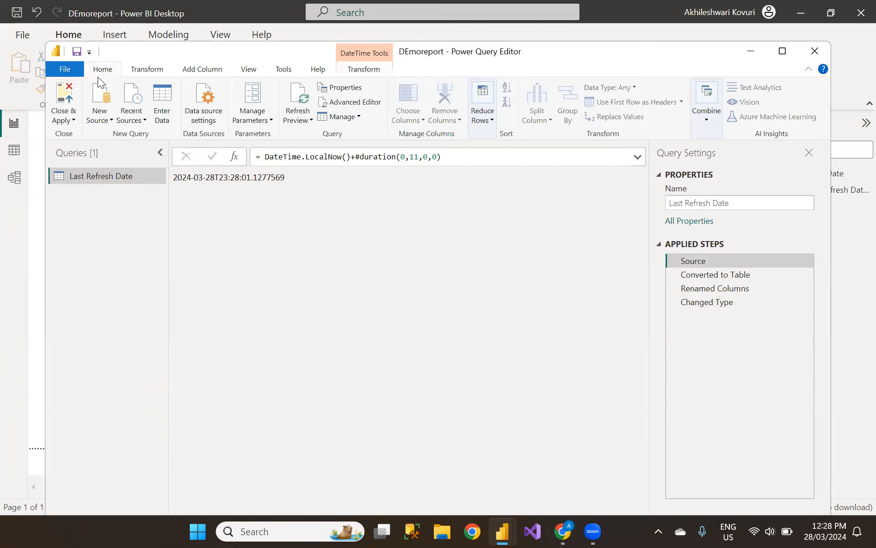
click(67, 112)
click(55, 131)
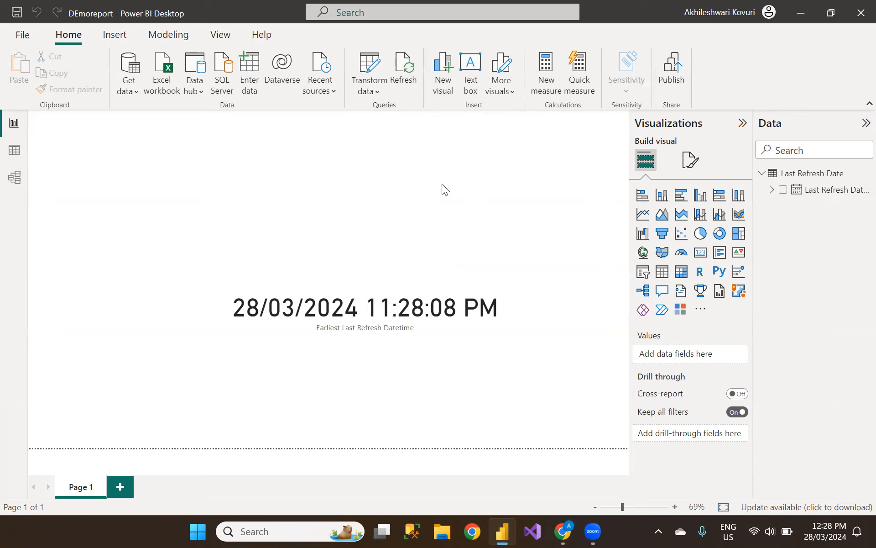
- Publish the report to the DA Demo Reports workspace again, replacing the existing DEmoreport dataset
click(676, 77)
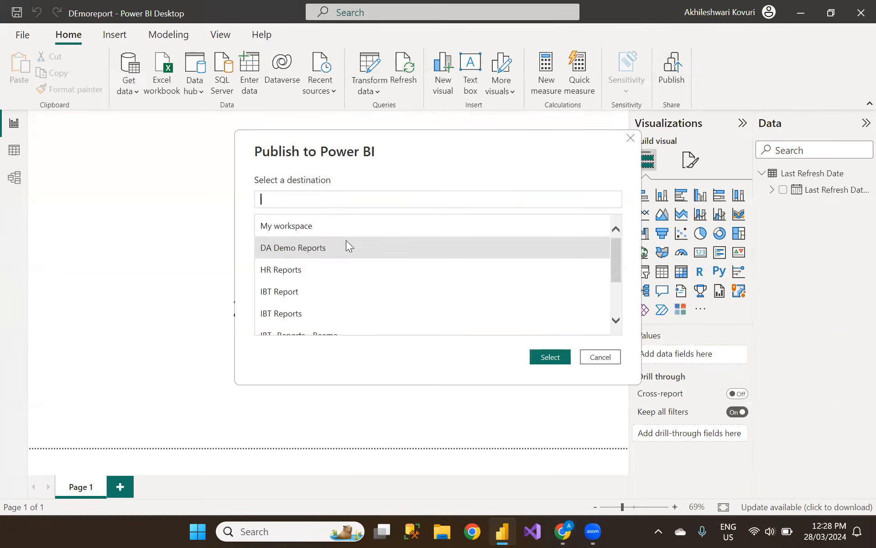
double_click(347, 245)
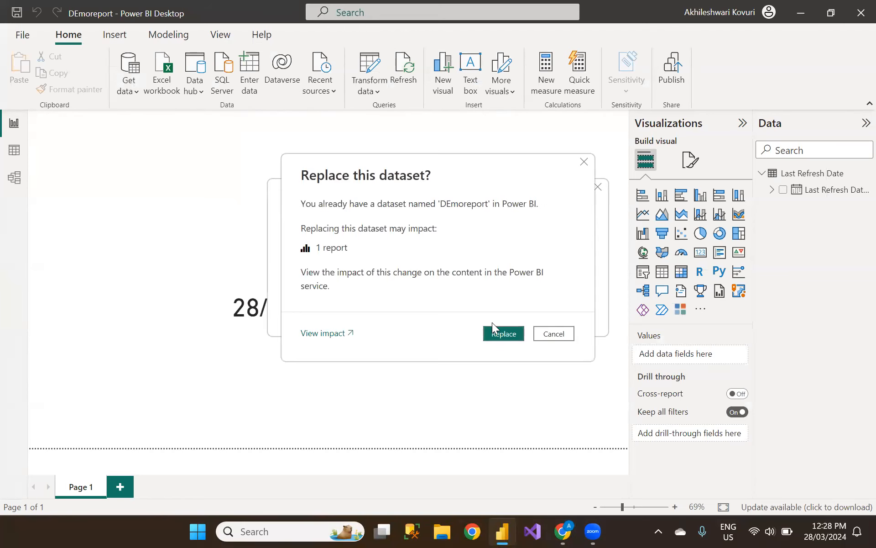
click(501, 334)
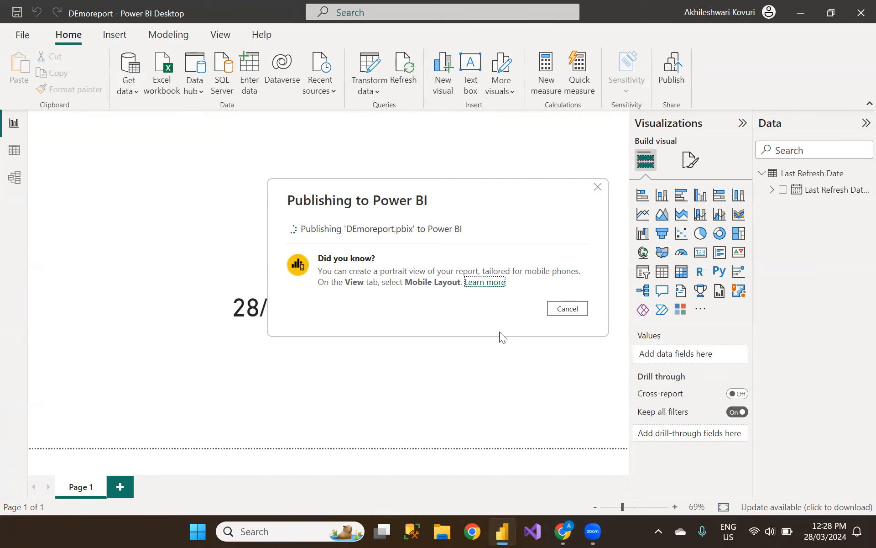
- Switch to the Power BI service in Chrome, refresh the DEmoreport semantic model in DA Demo Reports, and open the report with refreshed visuals
click(562, 530)
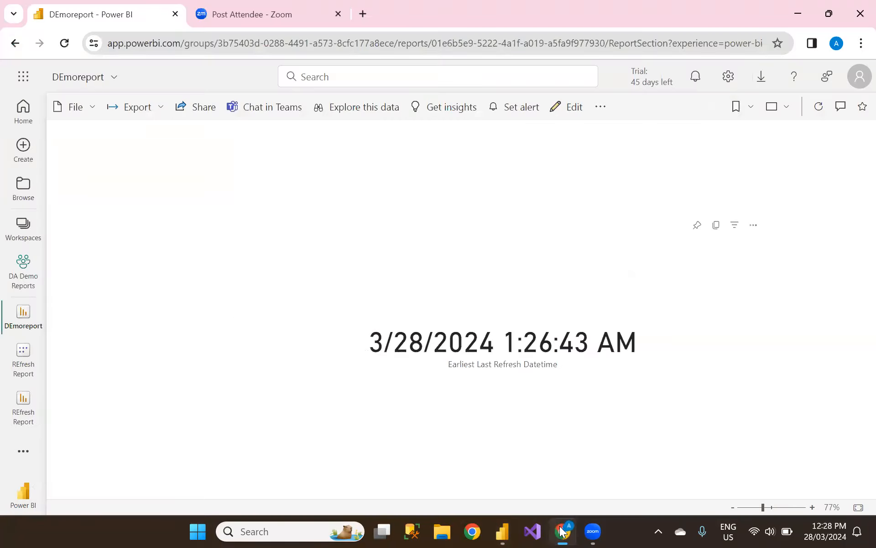
click(11, 274)
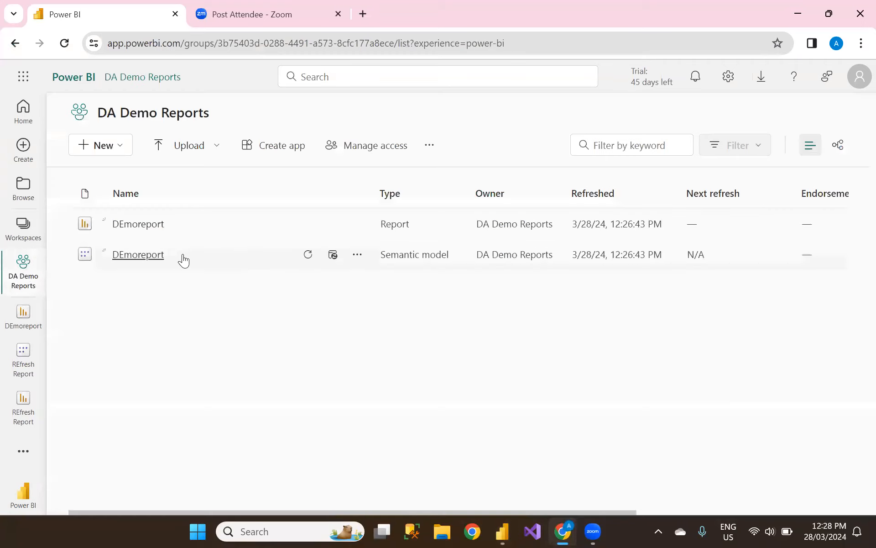
click(309, 255)
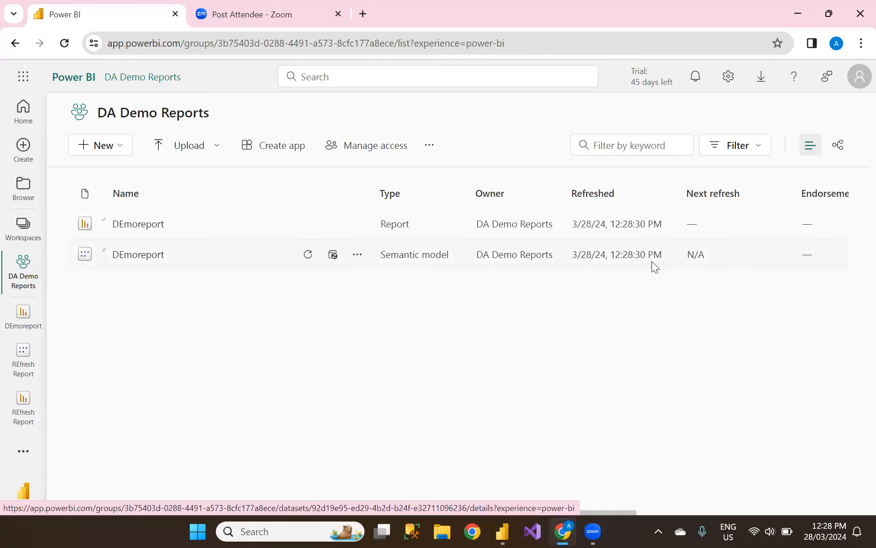
click(154, 224)
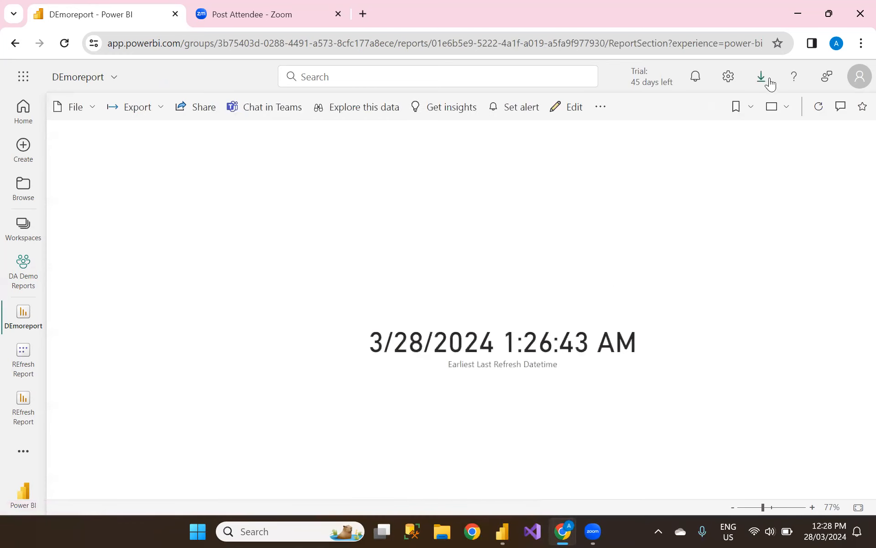
click(819, 112)
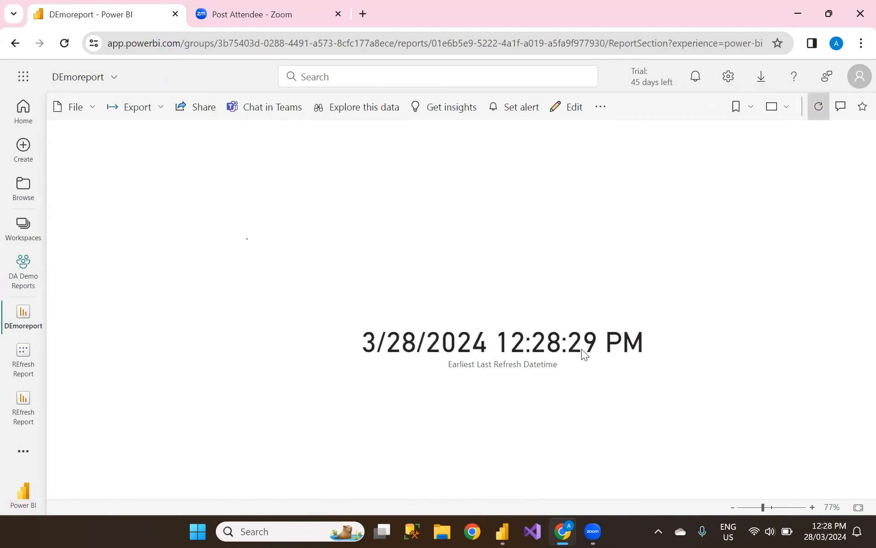